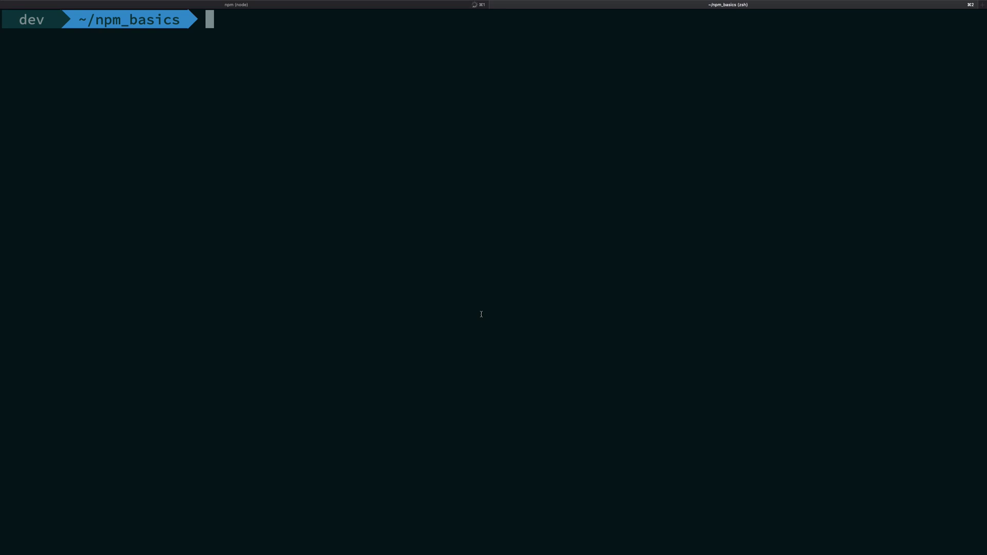
pyautogui.write('npm remov')
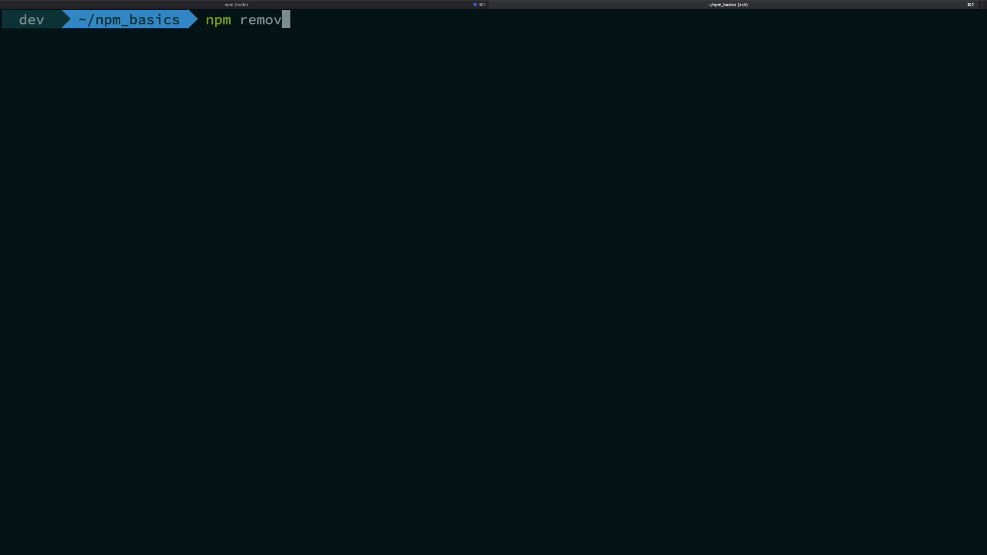
pyautogui.write('e <n')
pyautogui.write('ame-of-yor')
# - Run npm remove lodash and highlight the resulting 'removed 1 package' line
pyautogui.press('BackSpace')
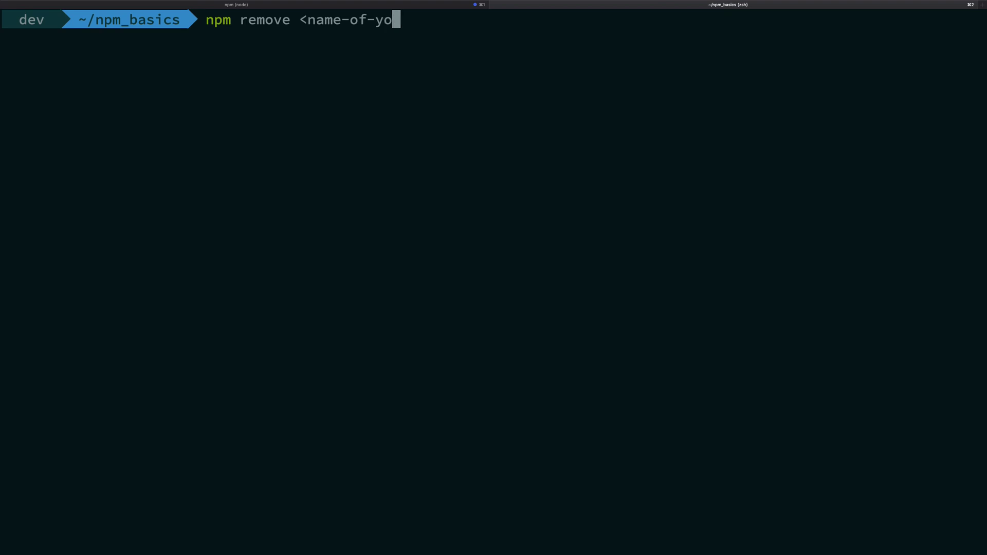
pyautogui.write('ur-packGA')
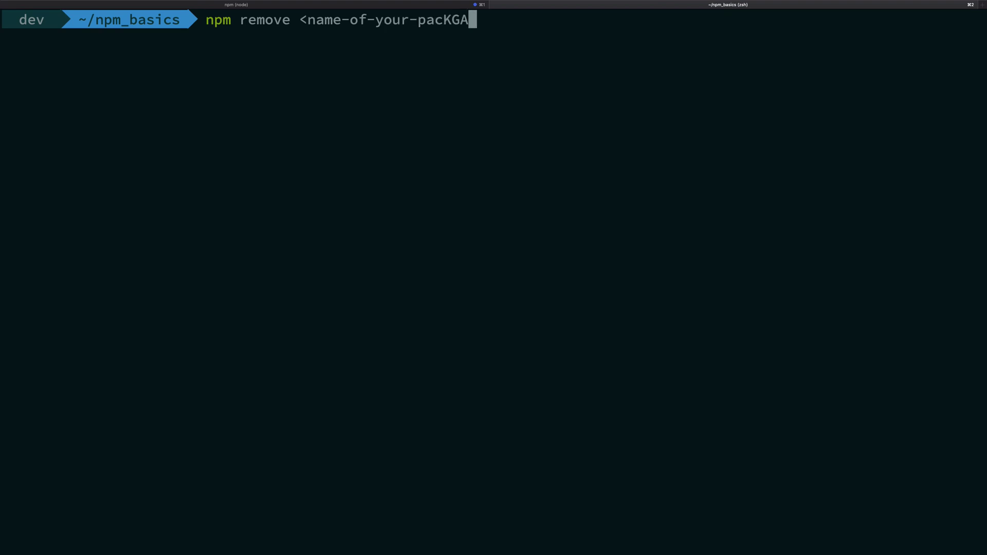
pyautogui.write('E>')
pyautogui.press('Return')
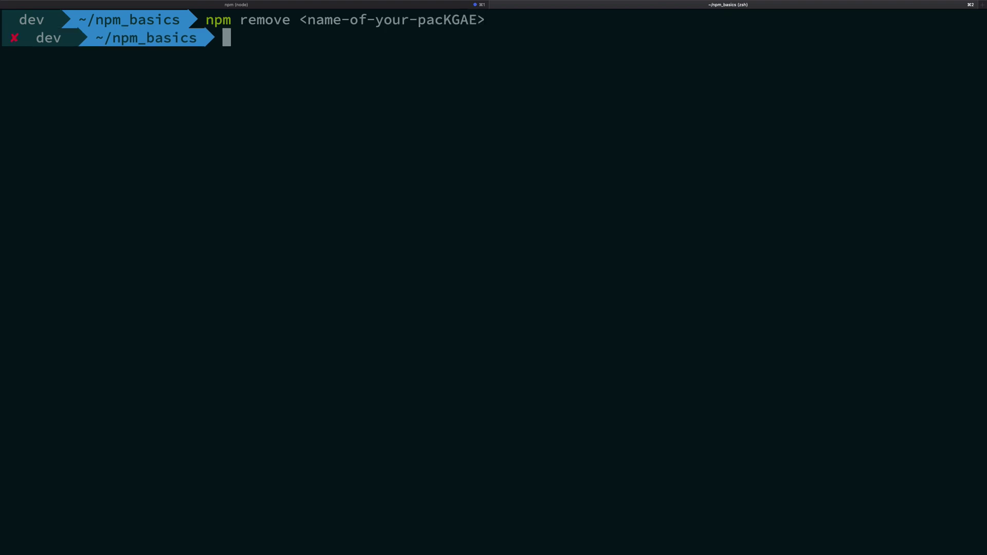
pyautogui.write('npm remove ')
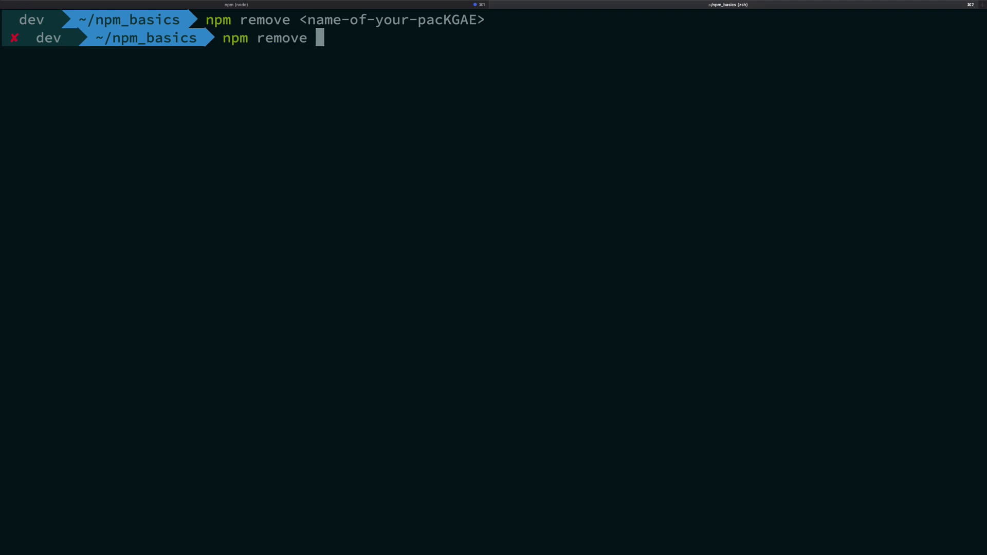
pyautogui.write('lodash')
pyautogui.press('Return')
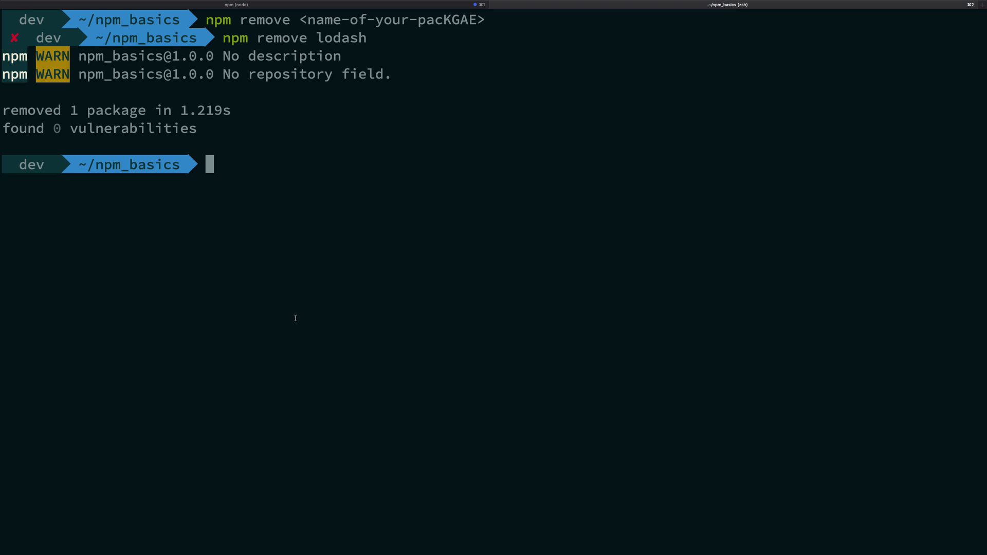
pyautogui.tripleClick(208, 111)
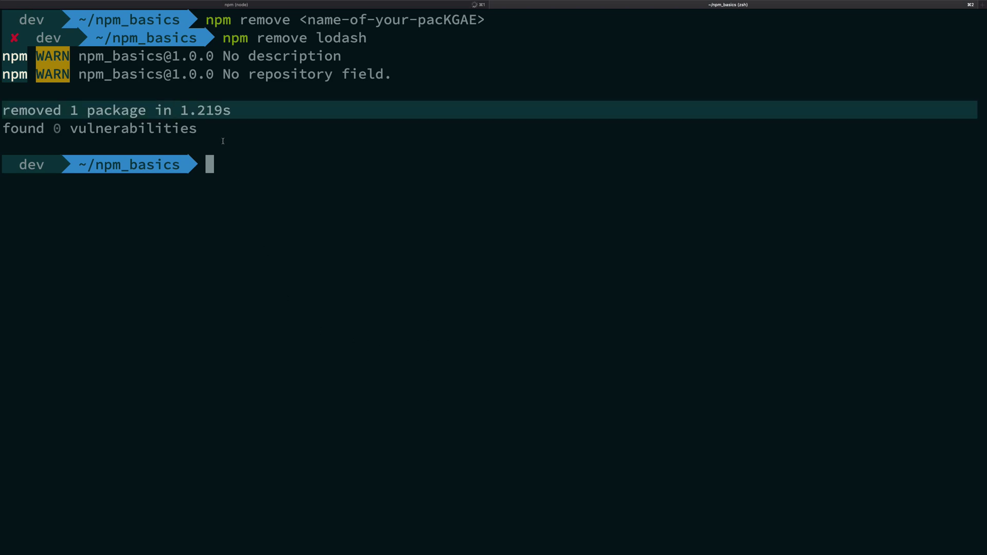
pyautogui.click(237, 110)
pyautogui.write('cat pa')
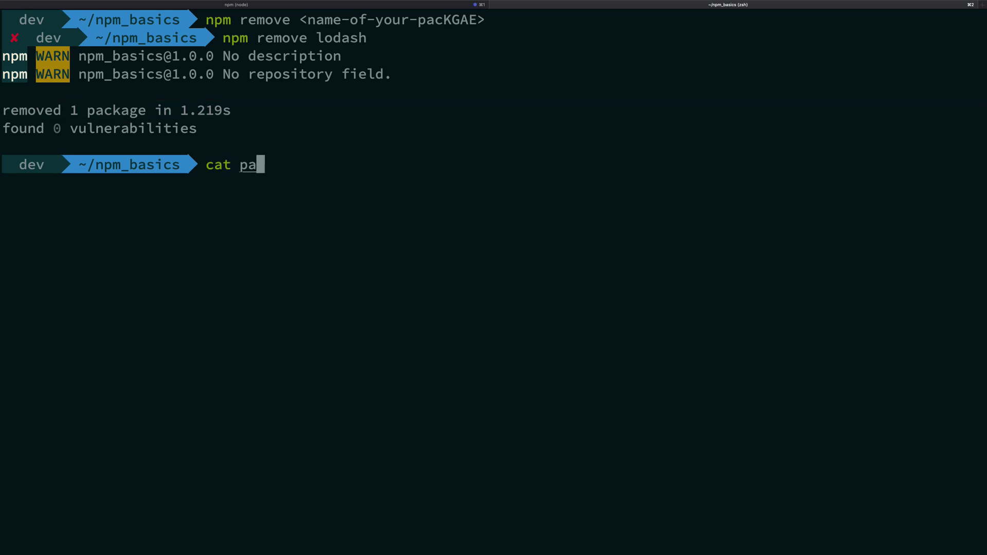
pyautogui.write('ckage')
# - Print package.json with cat and highlight its empty "dependencies": {} line
pyautogui.press('Return')
pyautogui.press('Up')
pyautogui.write('.')
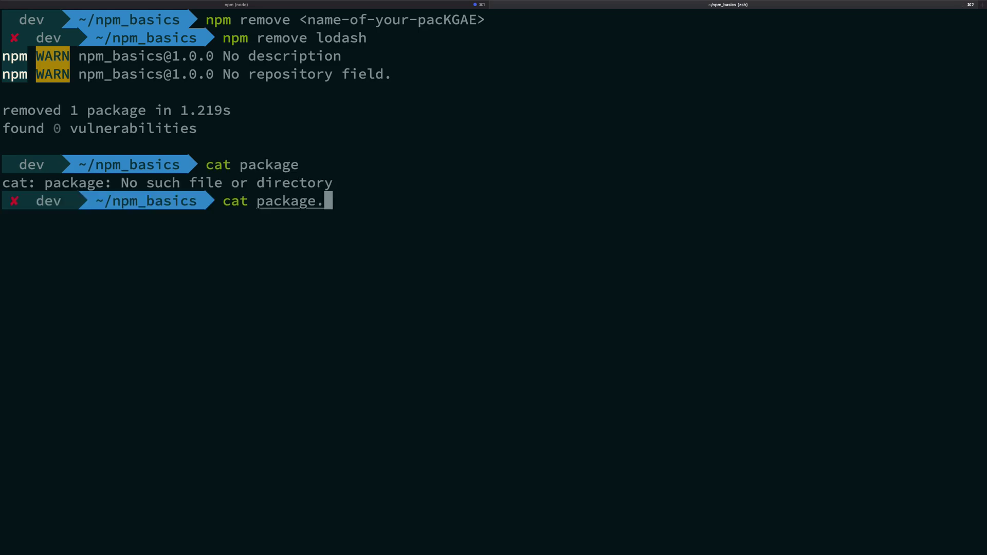
pyautogui.write('json')
pyautogui.press('Return')
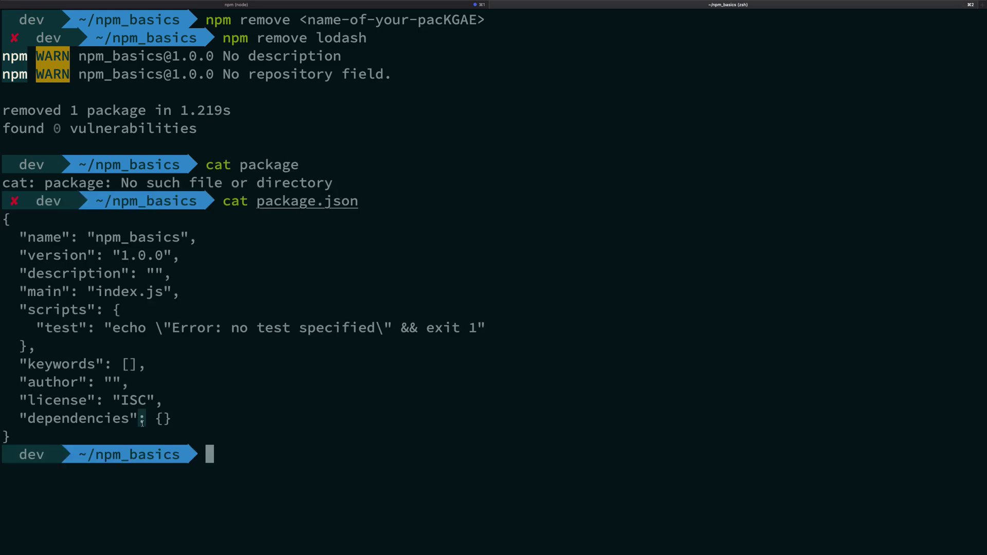
pyautogui.tripleClick(143, 419)
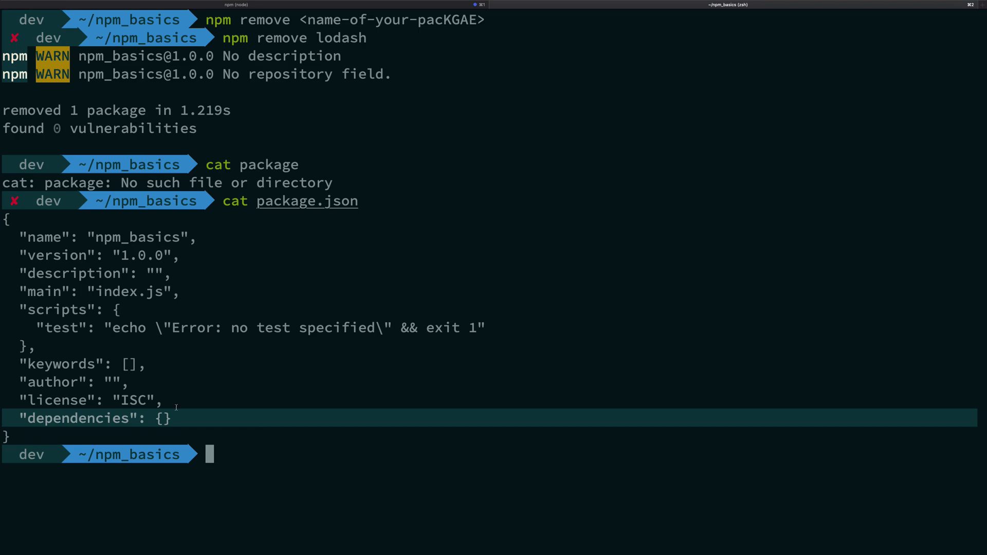
pyautogui.click(241, 453)
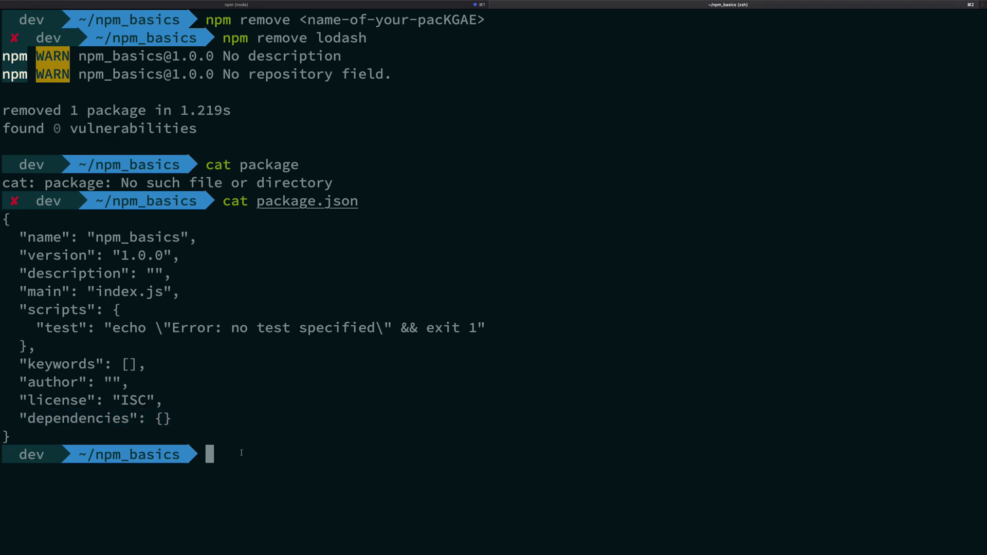
# - On a cleared screen, uninstall lodash and a made-up package, both reporting up to date
pyautogui.hotkey('ctrl', 'l')
pyautogui.write('npm unin')
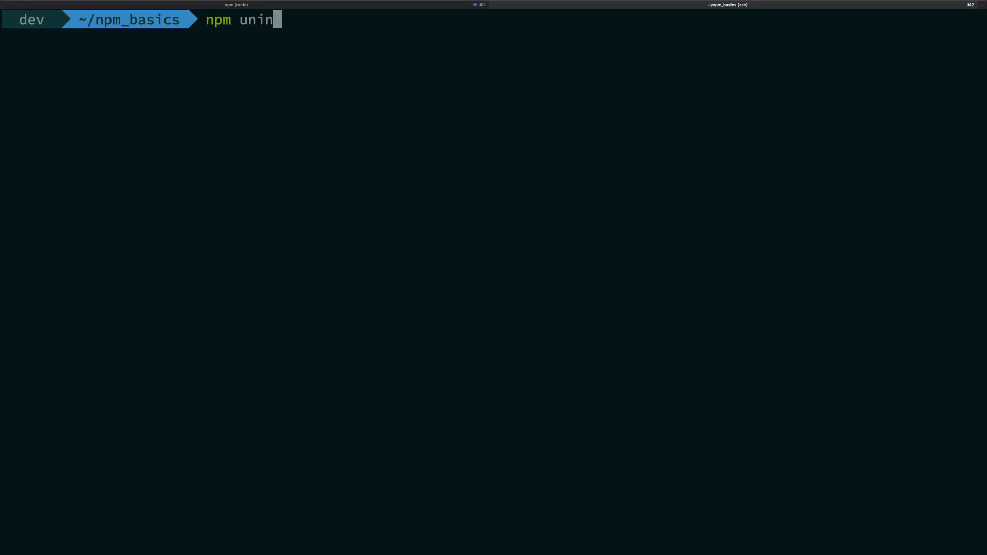
pyautogui.write('stall lodas')
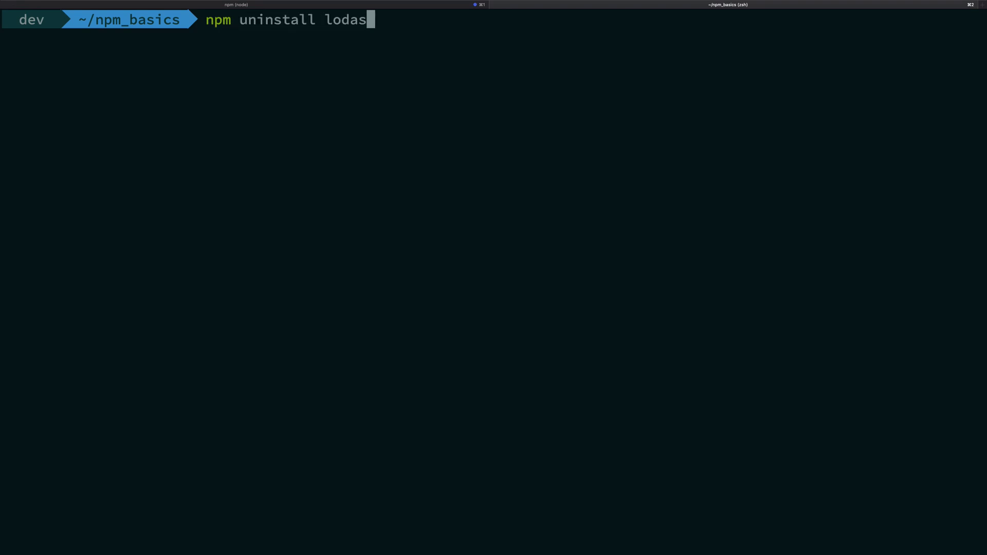
pyautogui.write('h')
pyautogui.press('Return')
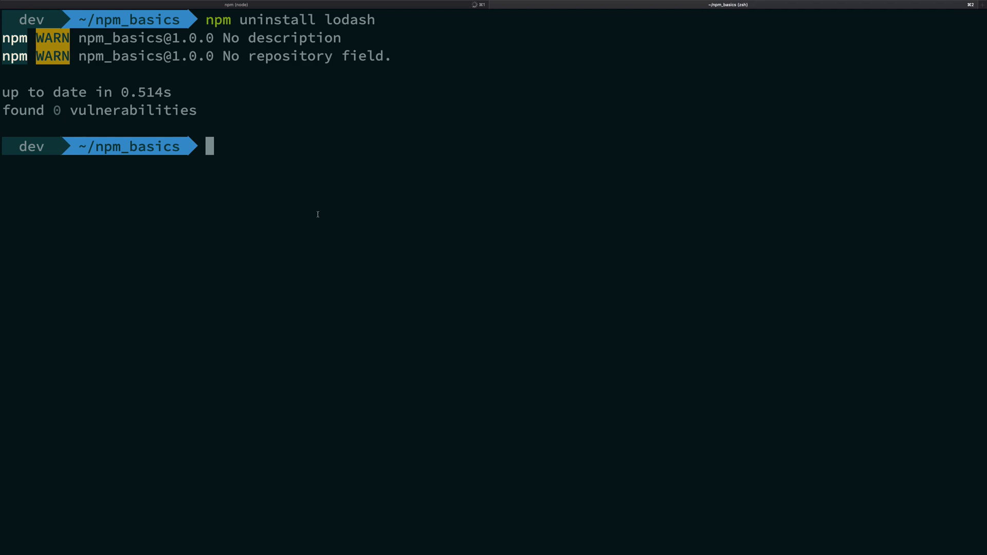
pyautogui.press('Up')
pyautogui.write('sdfishfsdhfjdsf')
pyautogui.press('Return')
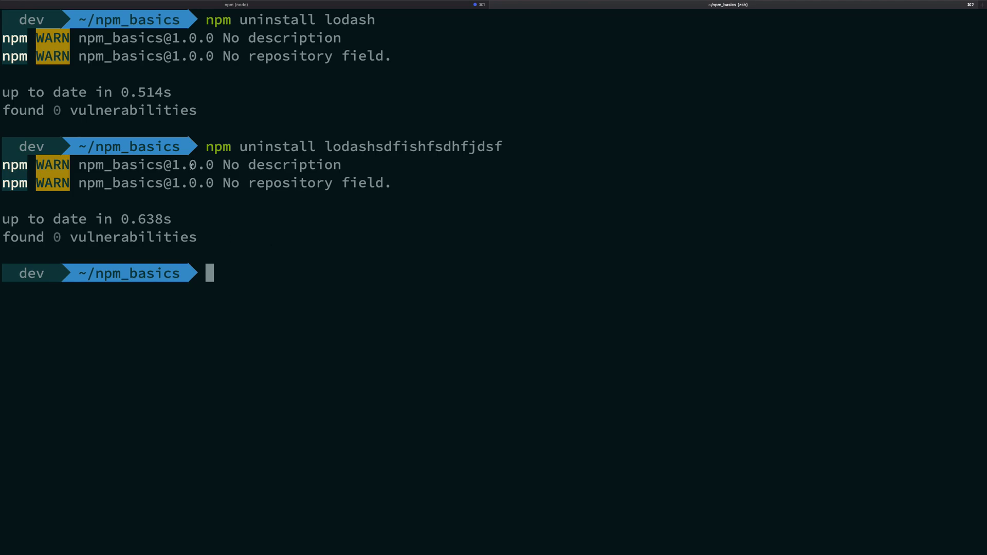
pyautogui.tripleClick(147, 219)
pyautogui.click(261, 259)
pyautogui.hotkey('ctrl', 'l')
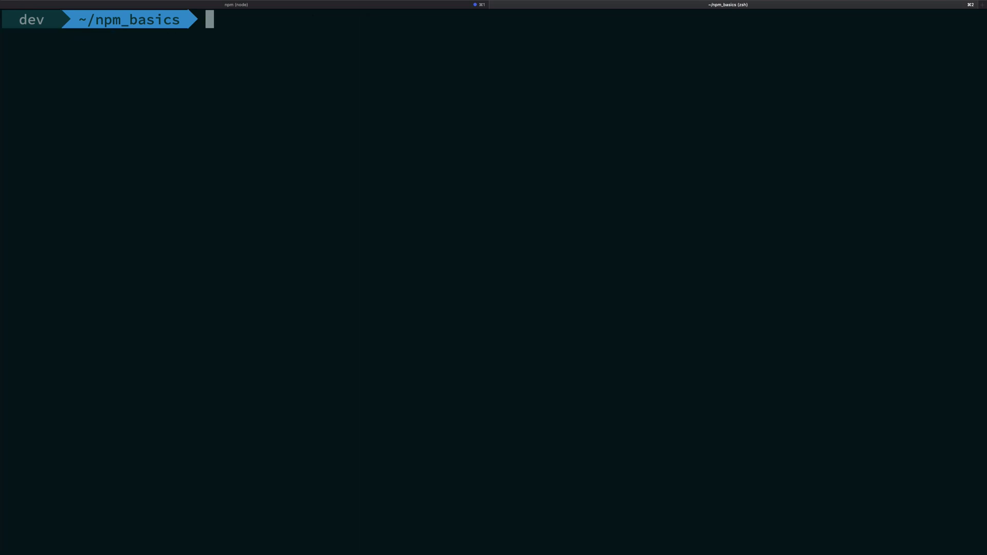